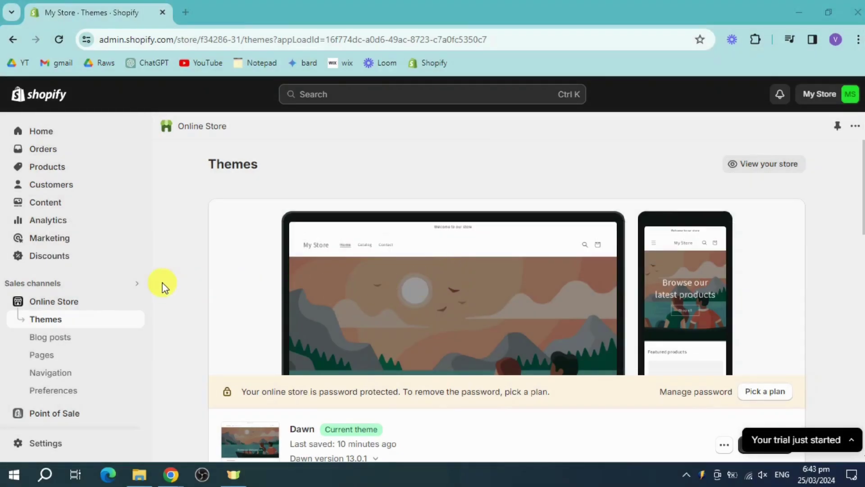
{"action": "scroll", "coordinate": [34, 345], "scroll_direction": "down", "scroll_amount": 1}
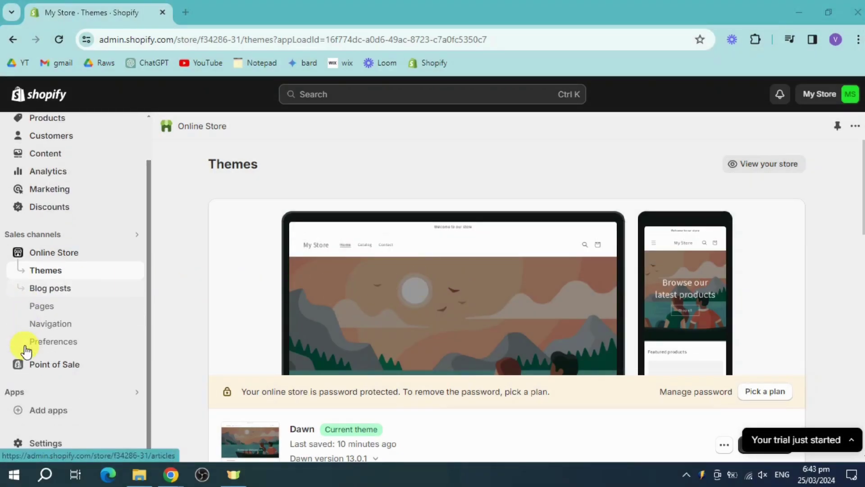
- Open the store's recommended apps window from Apps > Add apps
{"action": "left_click", "coordinate": [44, 408]}
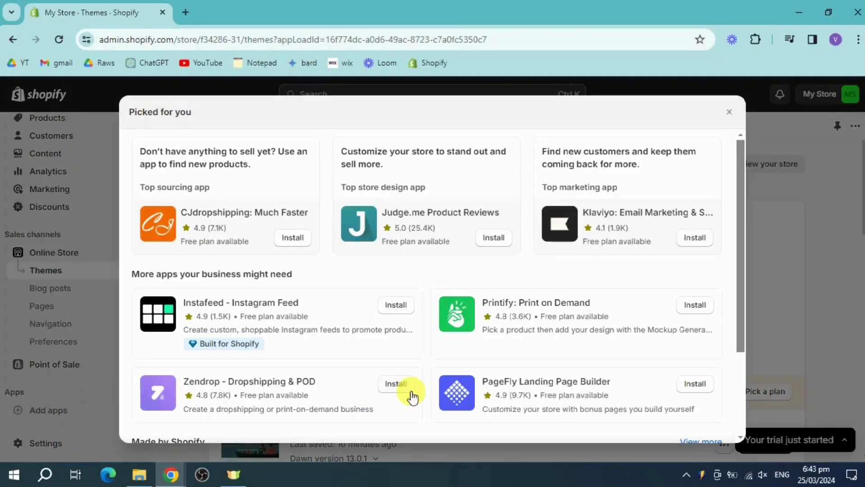
{"action": "scroll", "coordinate": [413, 394], "scroll_direction": "down", "scroll_amount": 2}
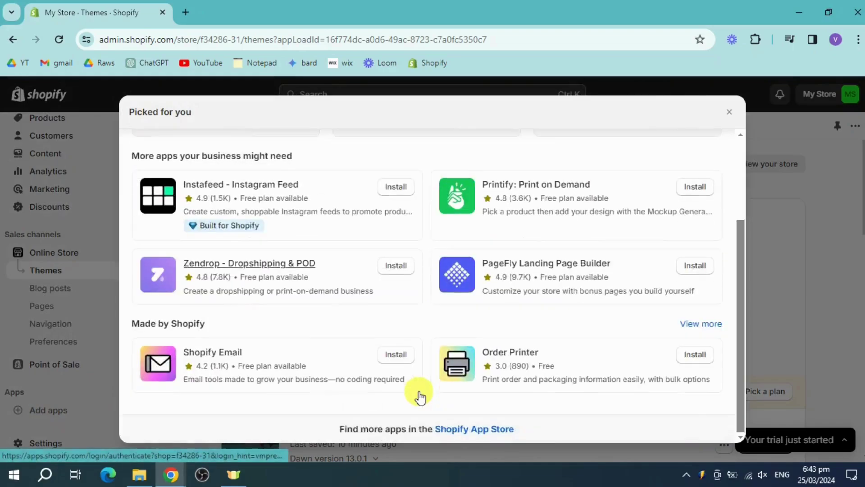
- Search the full Shopify App Store for 'quiz' apps in a new tab
{"action": "left_click", "coordinate": [483, 431]}
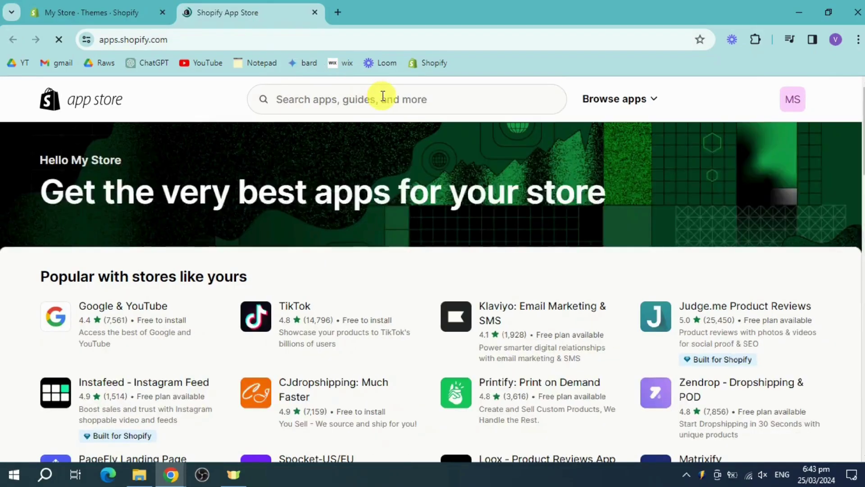
{"action": "left_click", "coordinate": [383, 98]}
{"action": "left_click", "coordinate": [383, 98]}
{"action": "type", "text": "qui"}
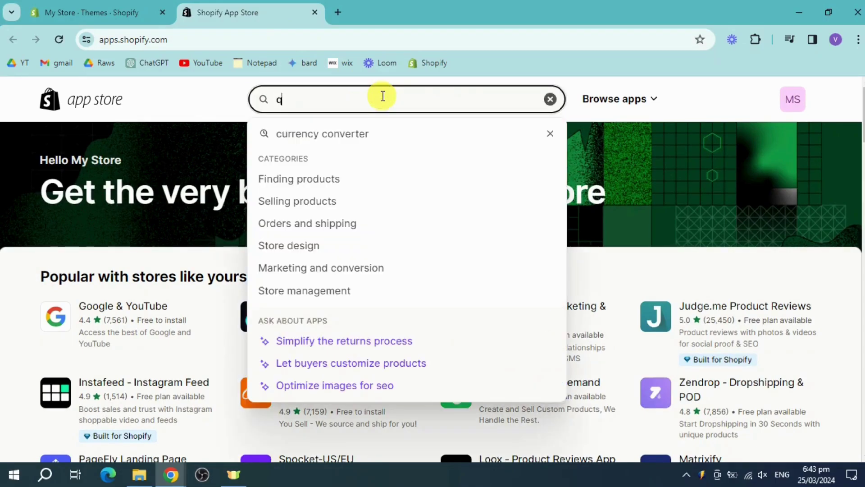
{"action": "type", "text": "z"}
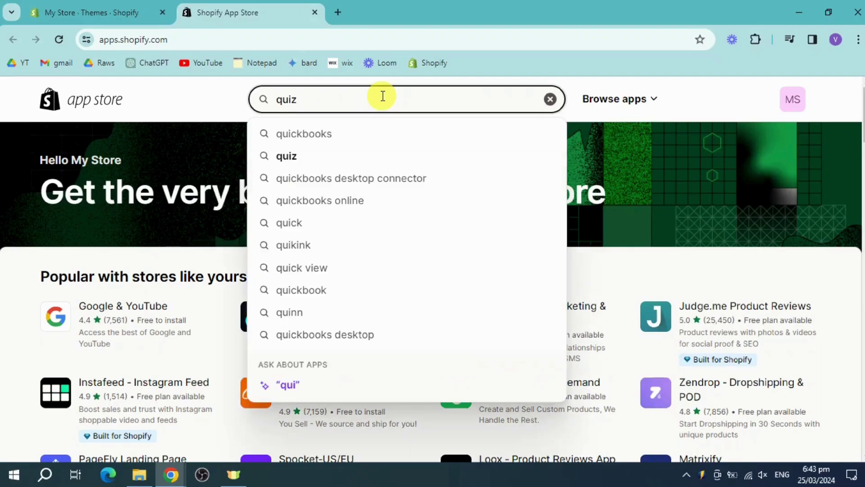
{"action": "left_click", "coordinate": [329, 157]}
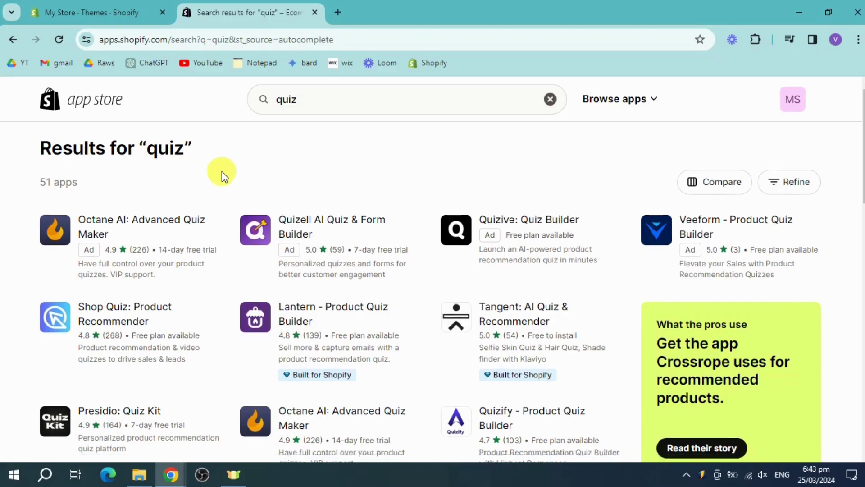
{"action": "scroll", "coordinate": [223, 175], "scroll_direction": "down", "scroll_amount": 2}
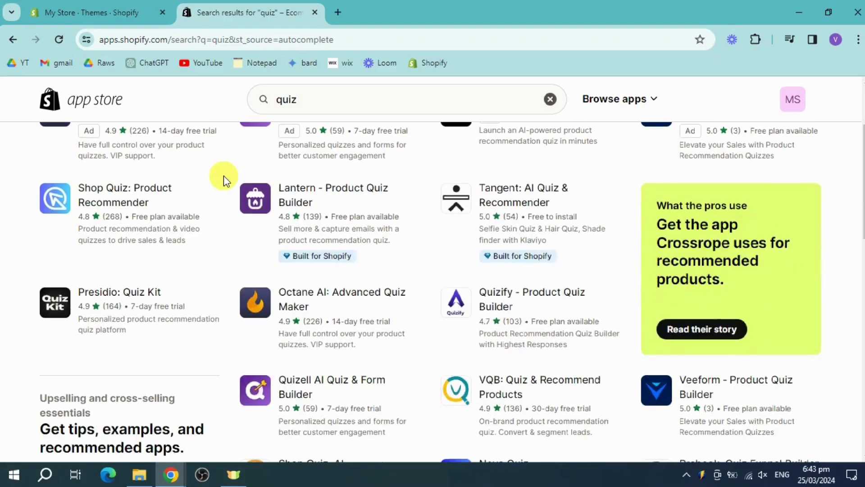
- Open the Presidio: Quiz Kit listing from the quiz results and start its install
{"action": "left_click", "coordinate": [114, 299]}
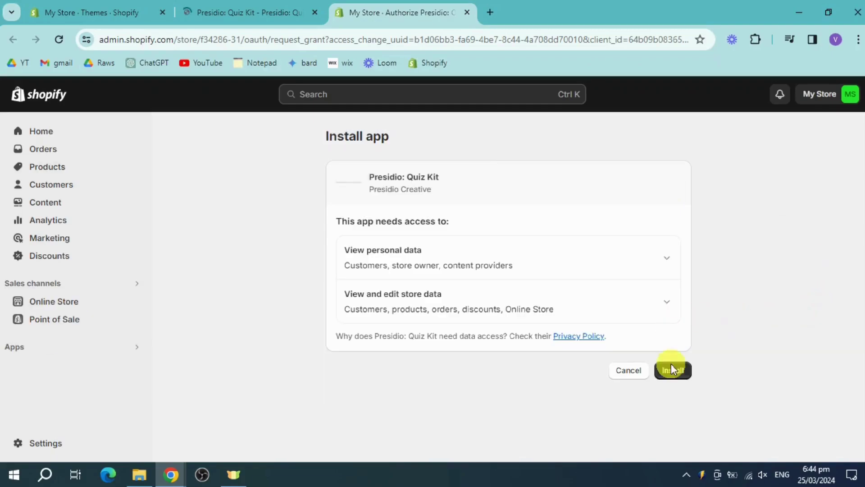
- Confirm installing Presidio: Quiz Kit and collapse the trial-started notice
{"action": "left_click", "coordinate": [665, 372]}
{"action": "left_click", "coordinate": [843, 354]}
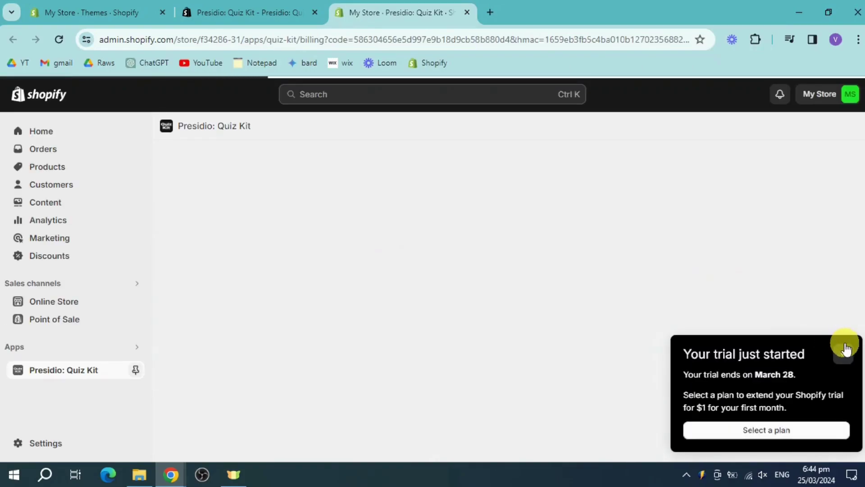
- Collapse the trial notice and review Quiz Kit's four plans, then view listing screenshots
{"action": "left_click", "coordinate": [846, 354]}
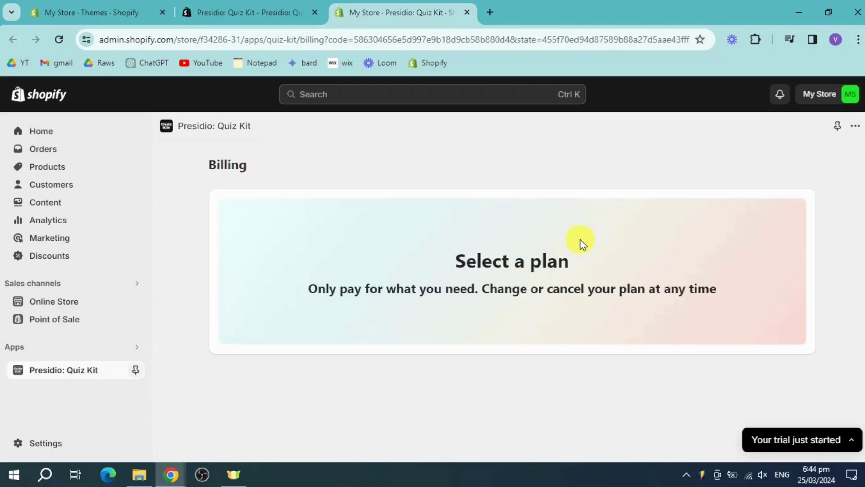
{"action": "scroll", "coordinate": [571, 324], "scroll_direction": "down", "scroll_amount": 2}
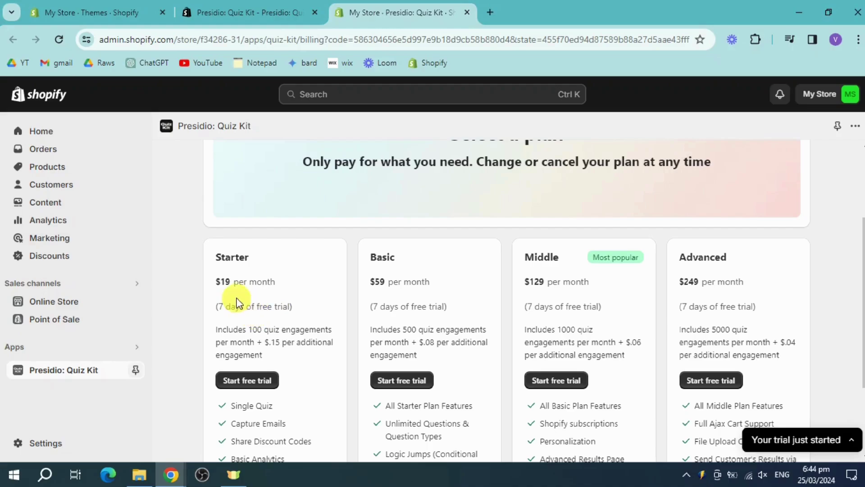
{"action": "scroll", "coordinate": [440, 343], "scroll_direction": "down", "scroll_amount": 1}
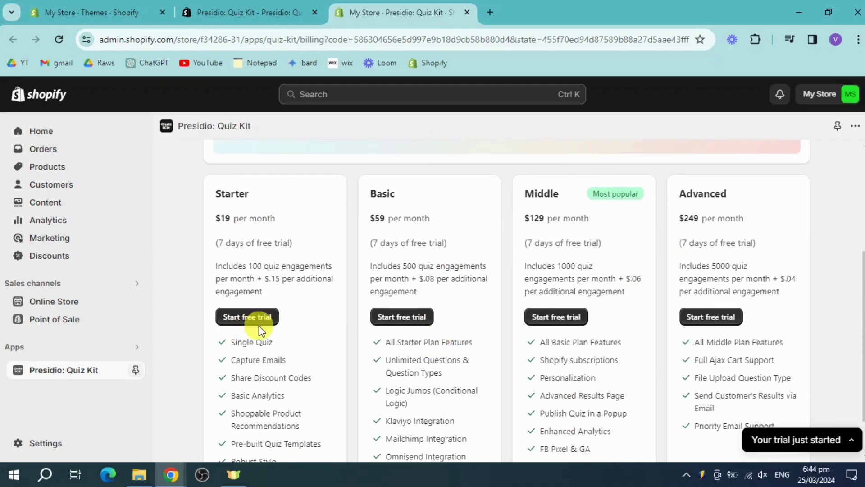
{"action": "scroll", "coordinate": [710, 337], "scroll_direction": "down", "scroll_amount": 1}
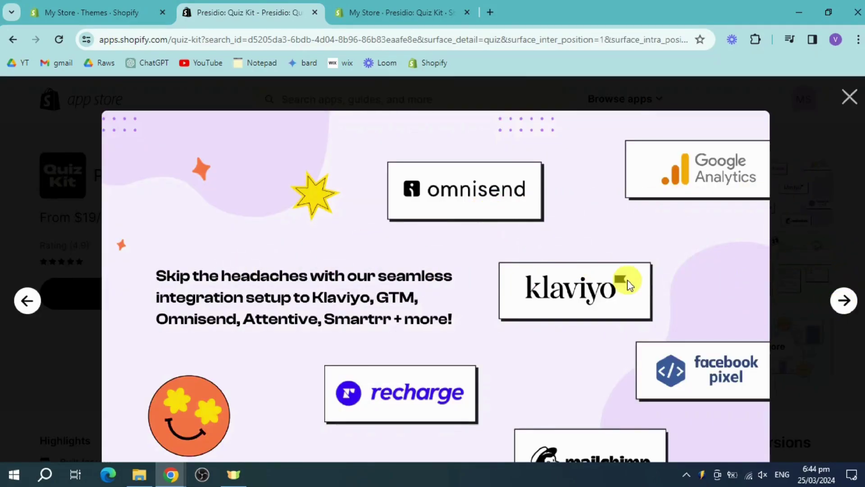
- Browse two more Quiz Kit screenshots, then go back to the billing plans page
{"action": "left_click", "coordinate": [843, 301]}
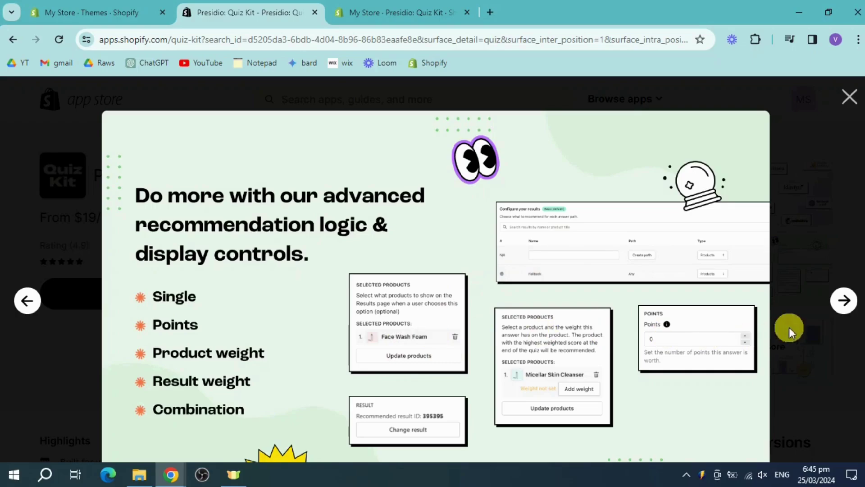
{"action": "left_click", "coordinate": [844, 305]}
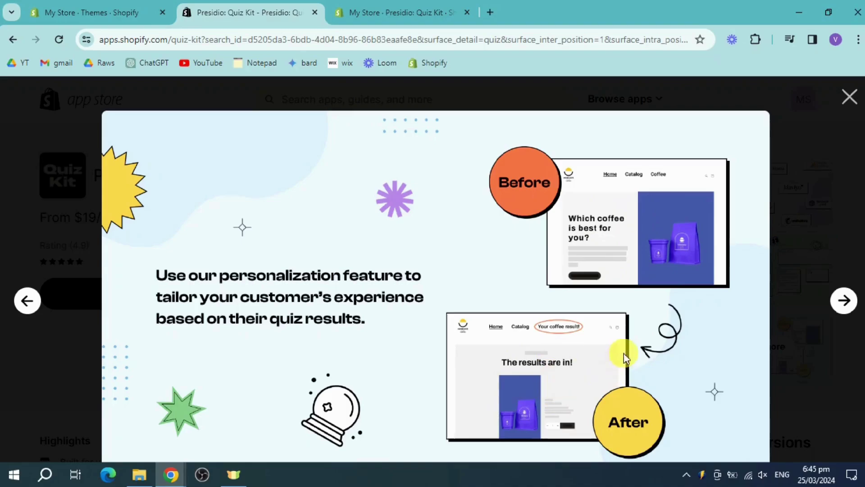
{"action": "left_click", "coordinate": [848, 100]}
{"action": "left_click", "coordinate": [363, 6]}
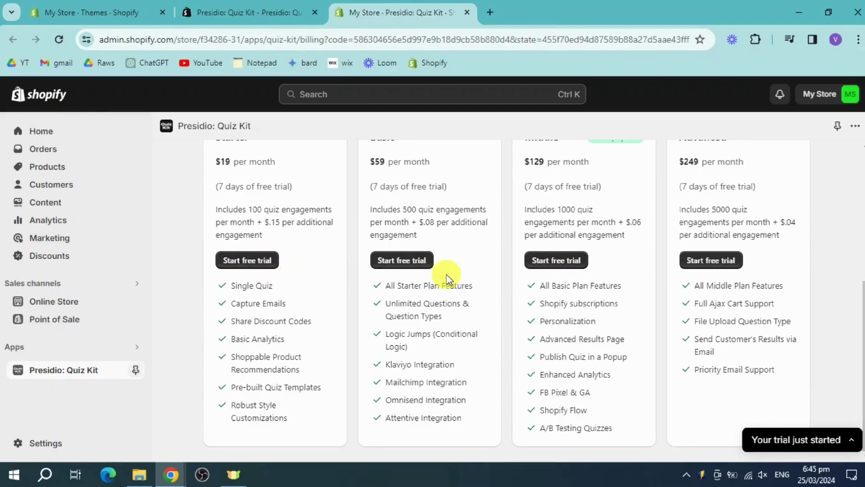
- Start the Starter plan free trial ($19 every 30 days after 7 days)
{"action": "left_click", "coordinate": [251, 262]}
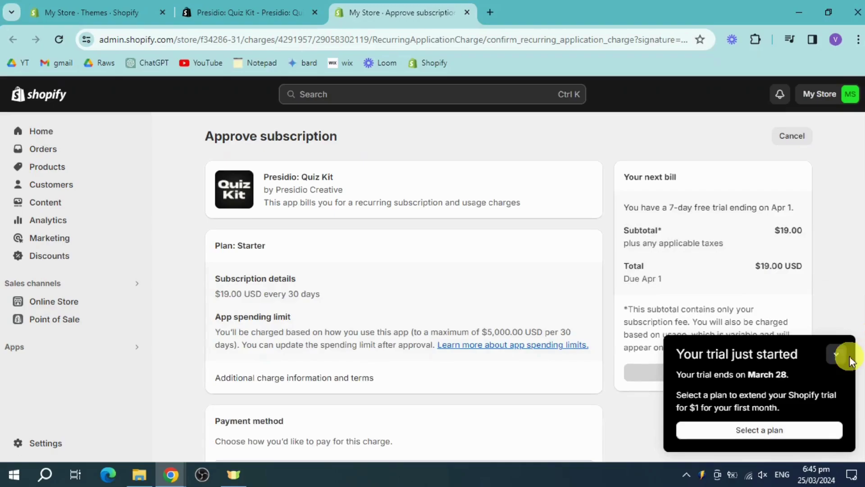
{"action": "left_click", "coordinate": [844, 356]}
{"action": "scroll", "coordinate": [412, 301], "scroll_direction": "down", "scroll_amount": 2}
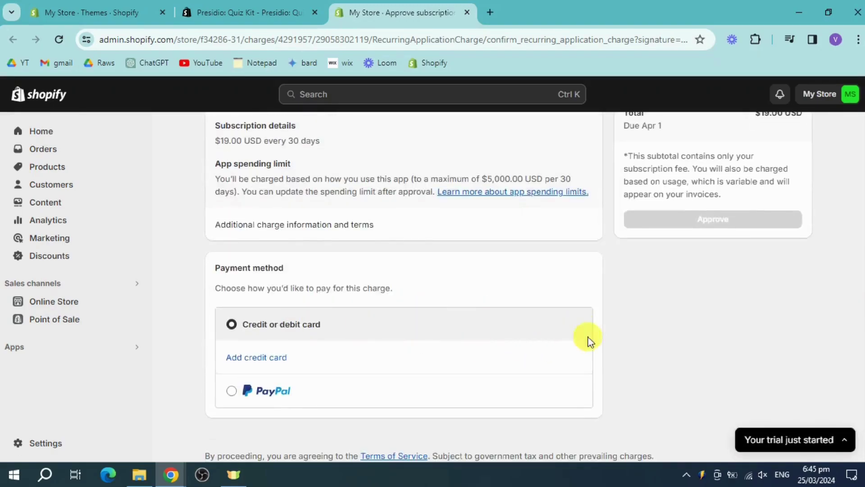
{"action": "scroll", "coordinate": [758, 323], "scroll_direction": "up", "scroll_amount": 2}
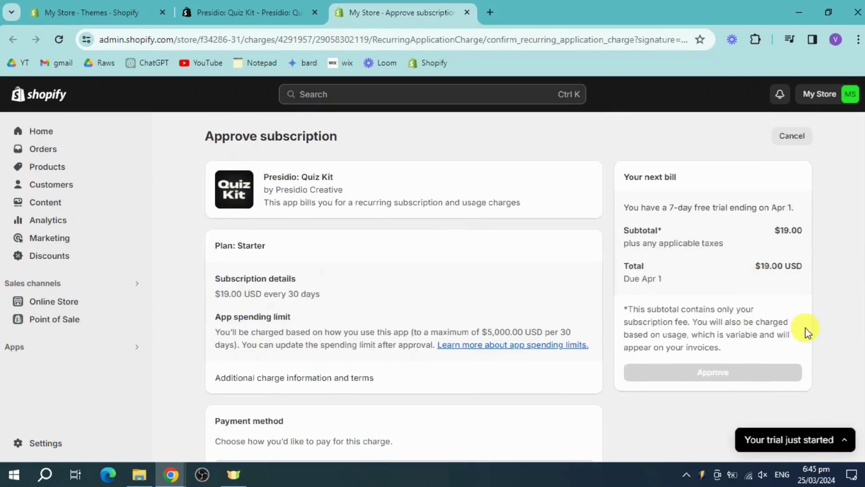